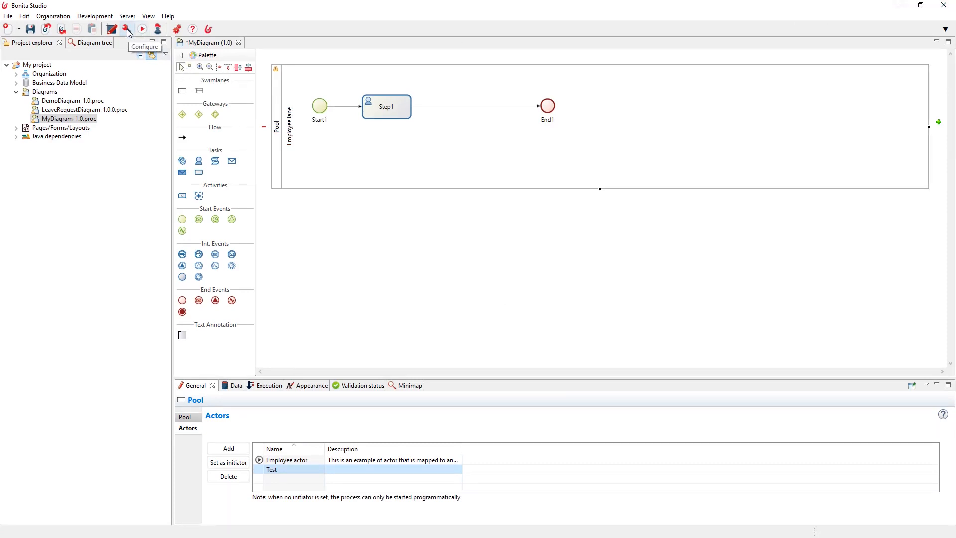
- Open the Pool's local configuration and map the Test actor to two users from the ACME organization
left_click(127, 30)
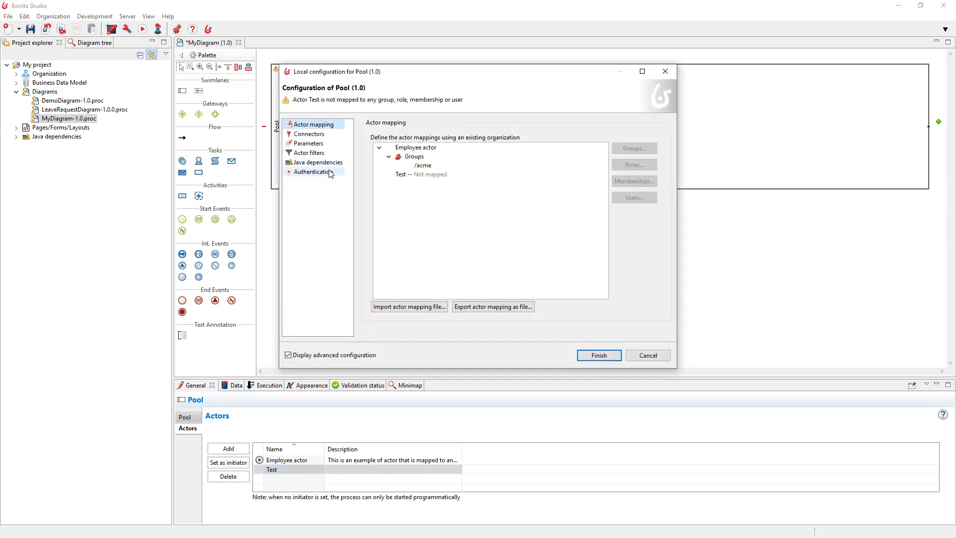
left_click(404, 148)
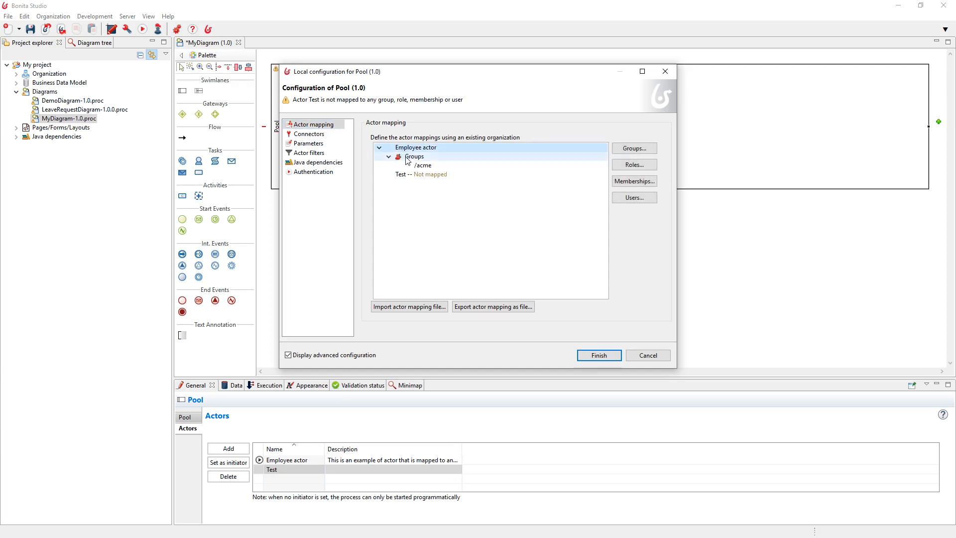
left_click(408, 158)
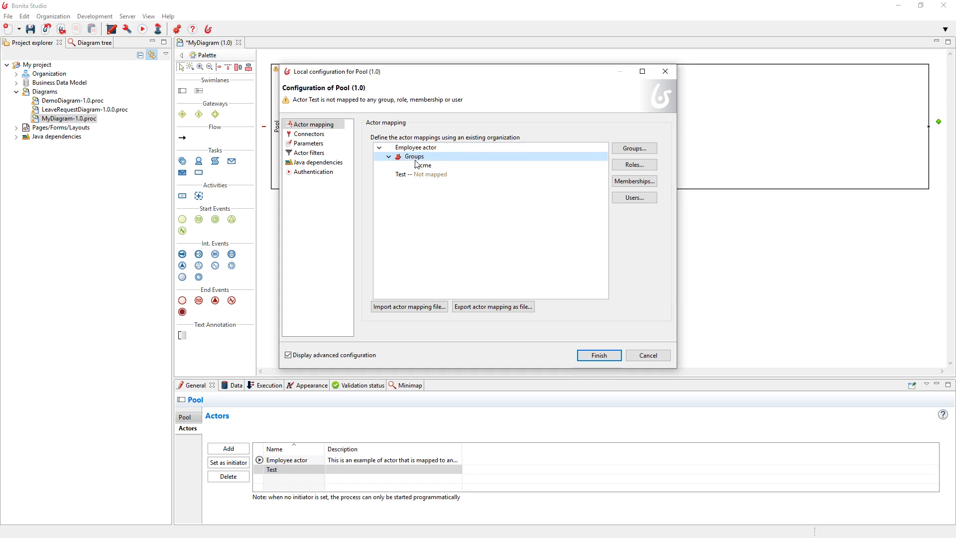
left_click(421, 169)
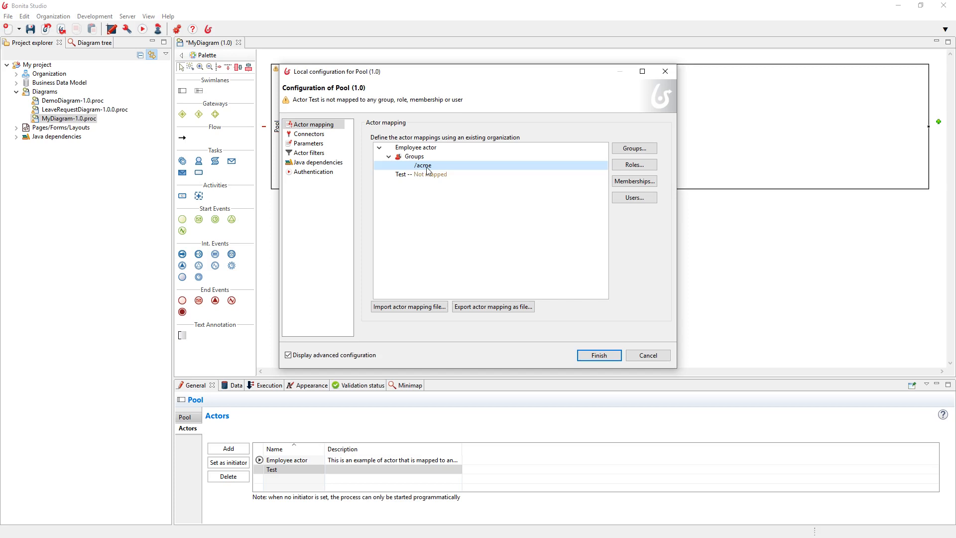
left_click(410, 177)
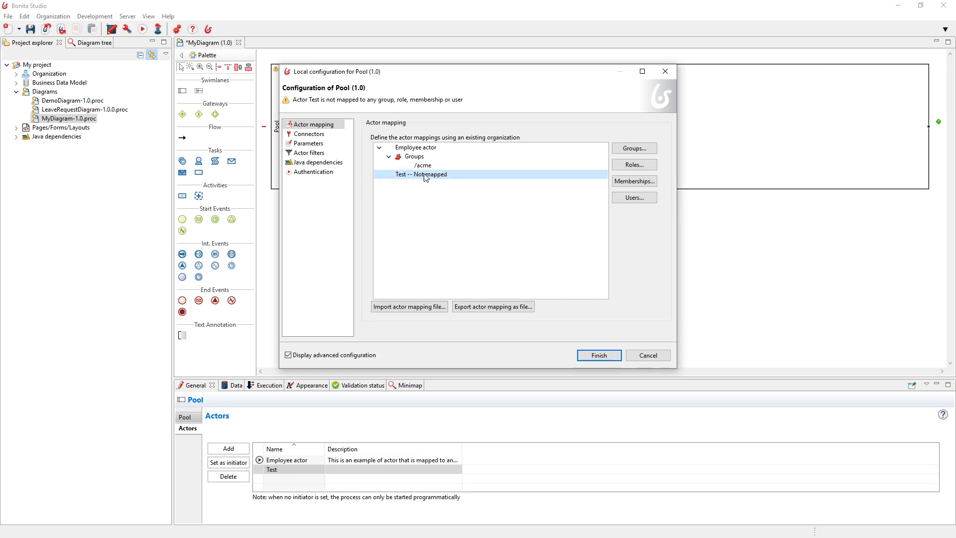
left_click(634, 198)
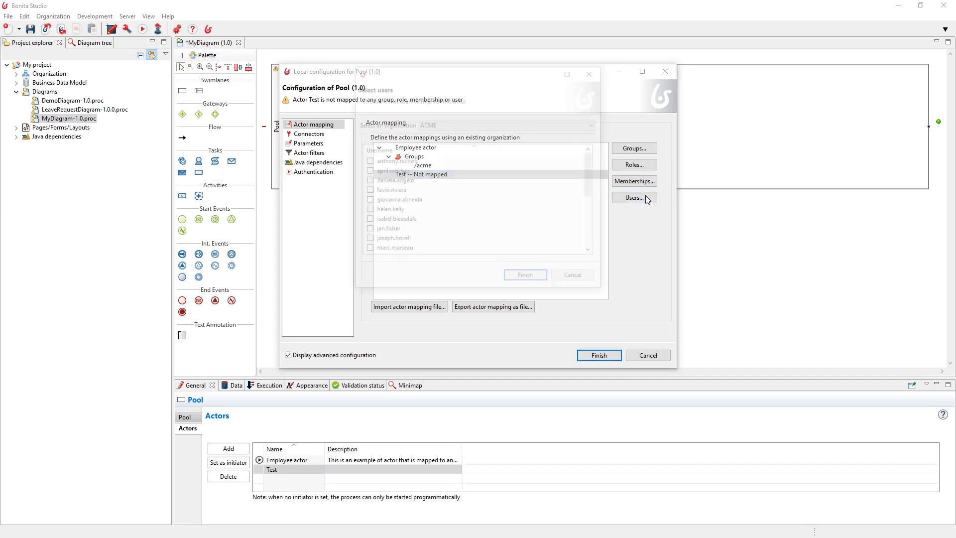
scroll(439, 226, "down", 5)
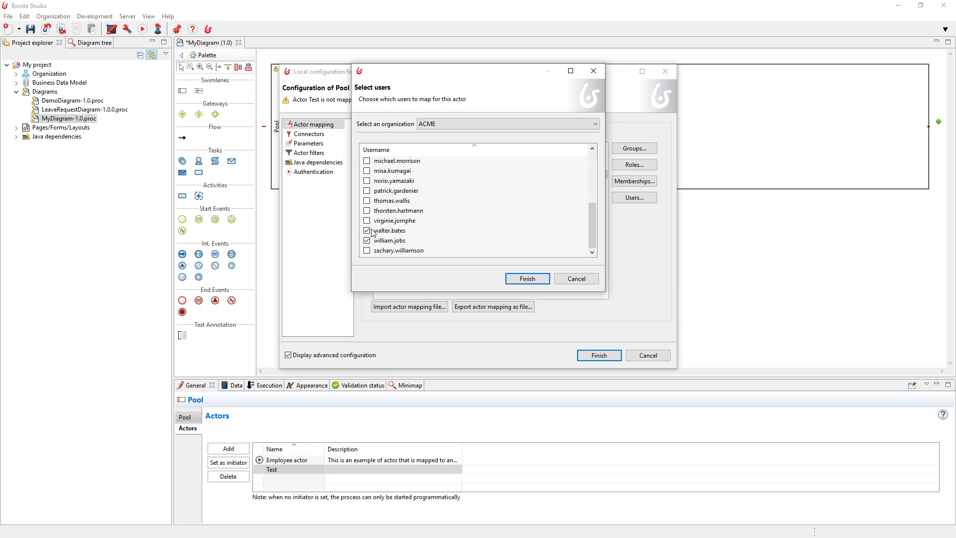
left_click(521, 278)
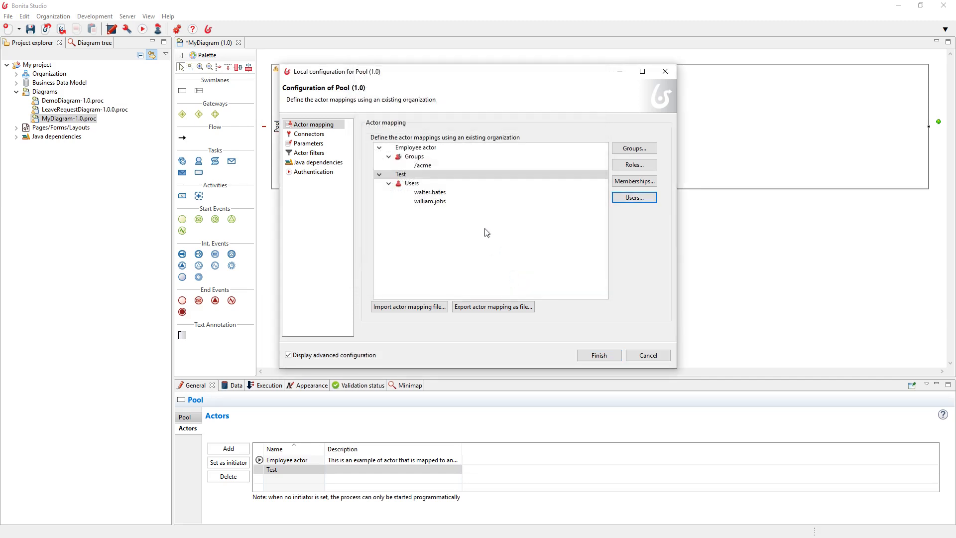
- Map the Test actor to the member role and the /acme/hr group of the ACME organization
left_click(478, 186)
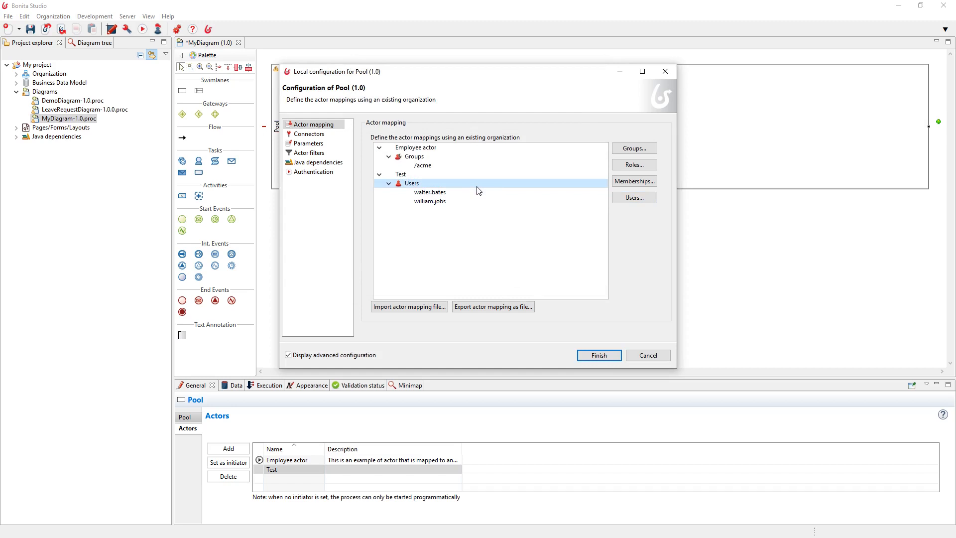
left_click(563, 175)
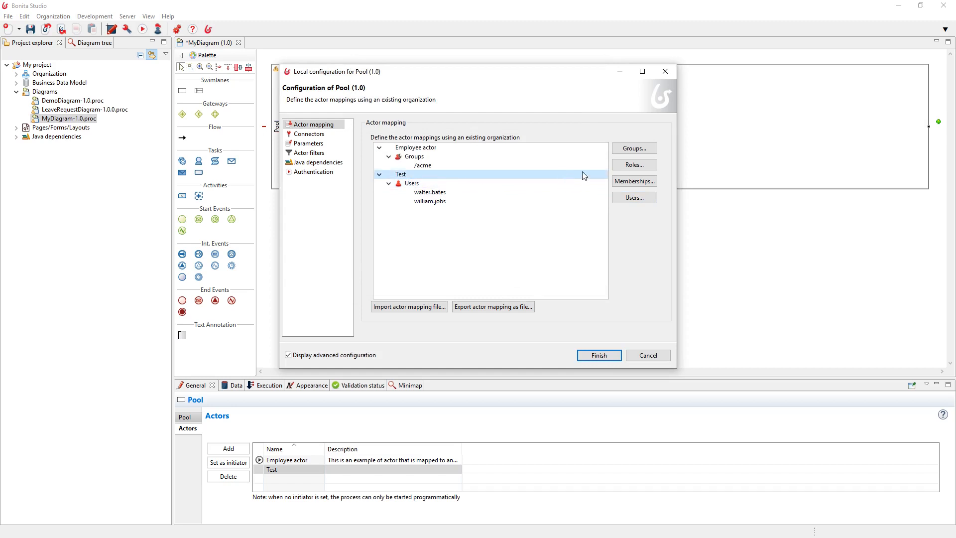
left_click(639, 165)
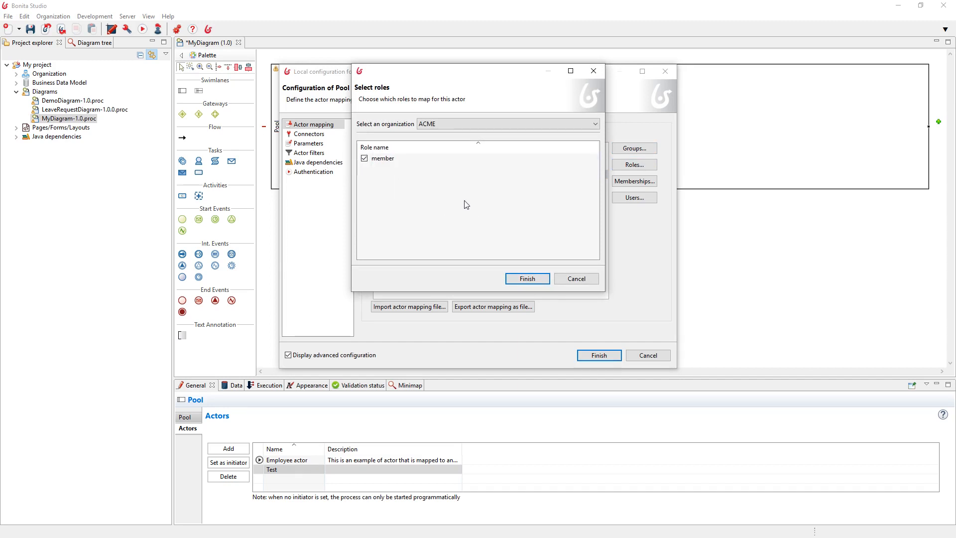
left_click(528, 279)
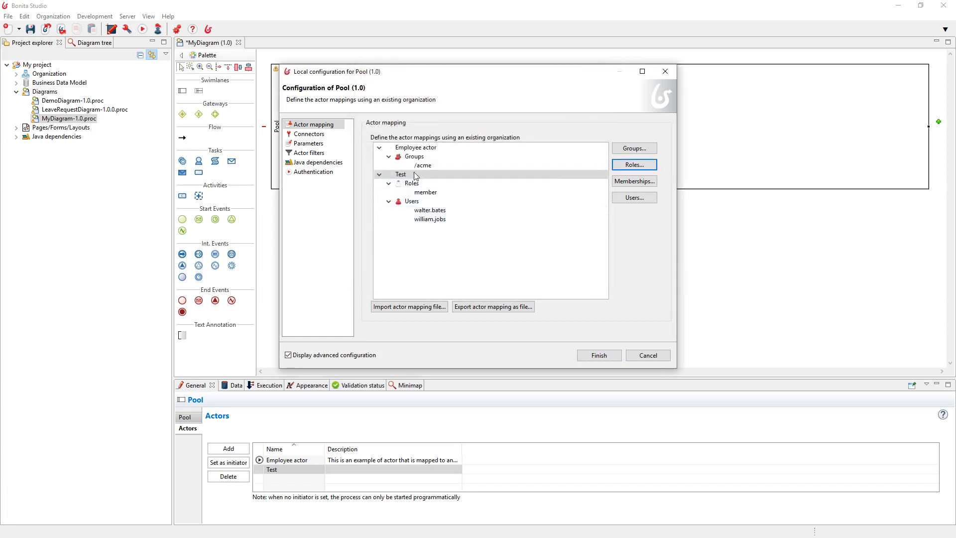
left_click(632, 150)
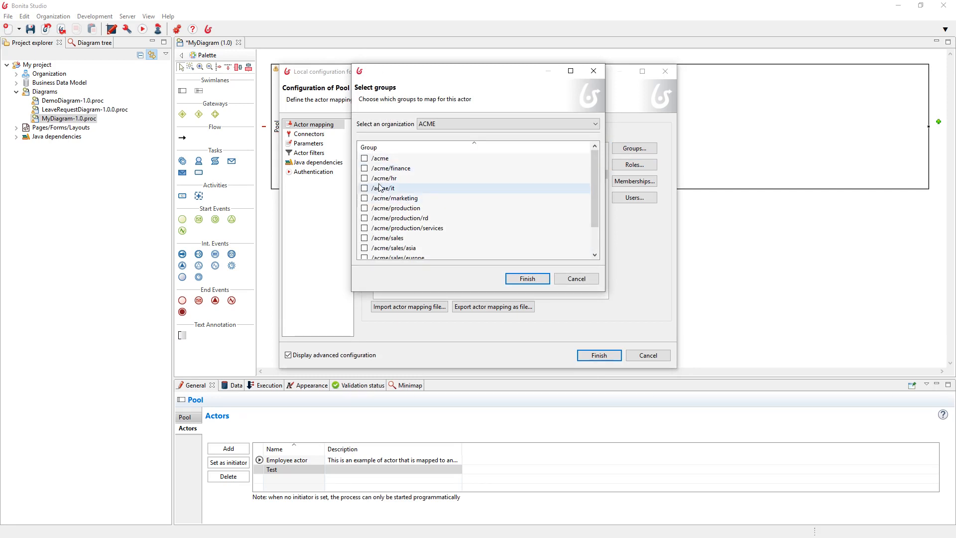
left_click(364, 179)
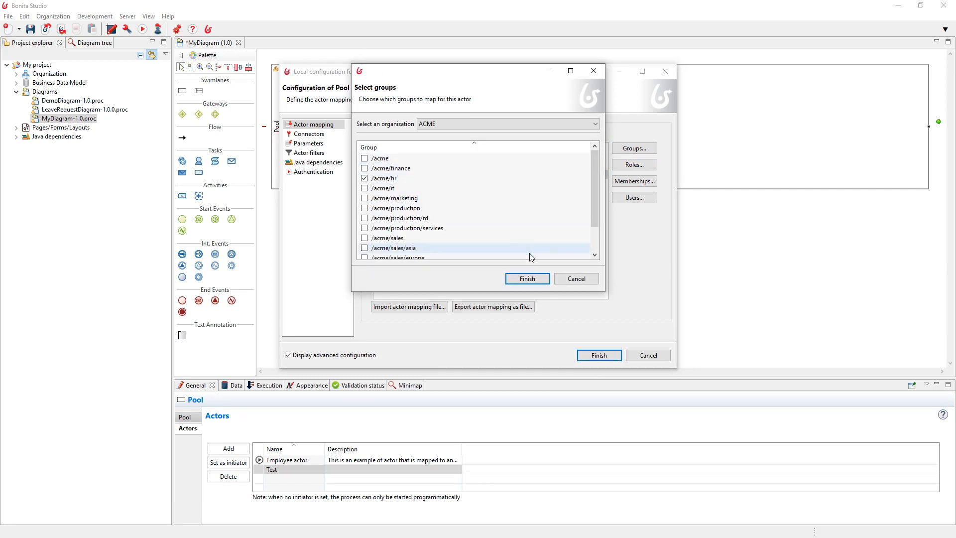
left_click(527, 279)
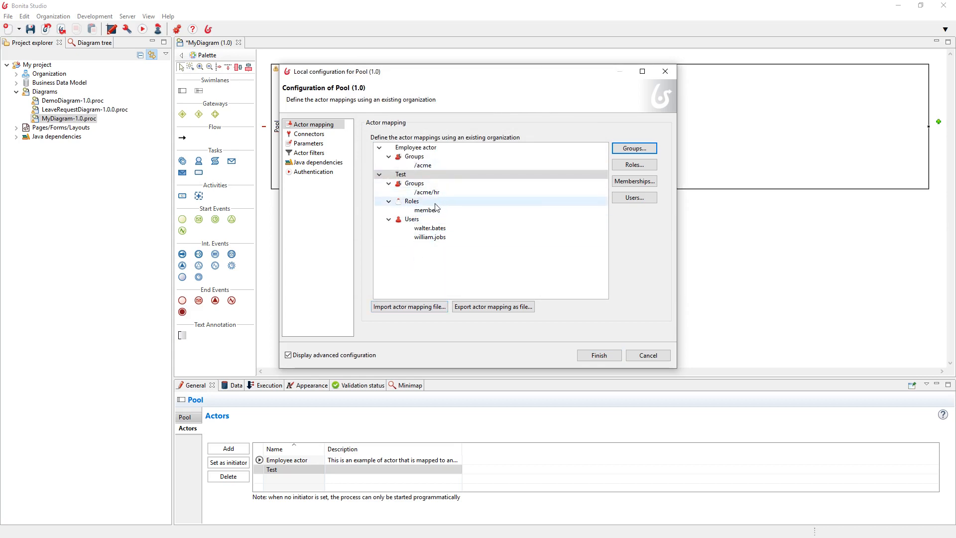
- Remove the member role from the Test actor's mapping and save the Pool configuration
left_click(419, 202)
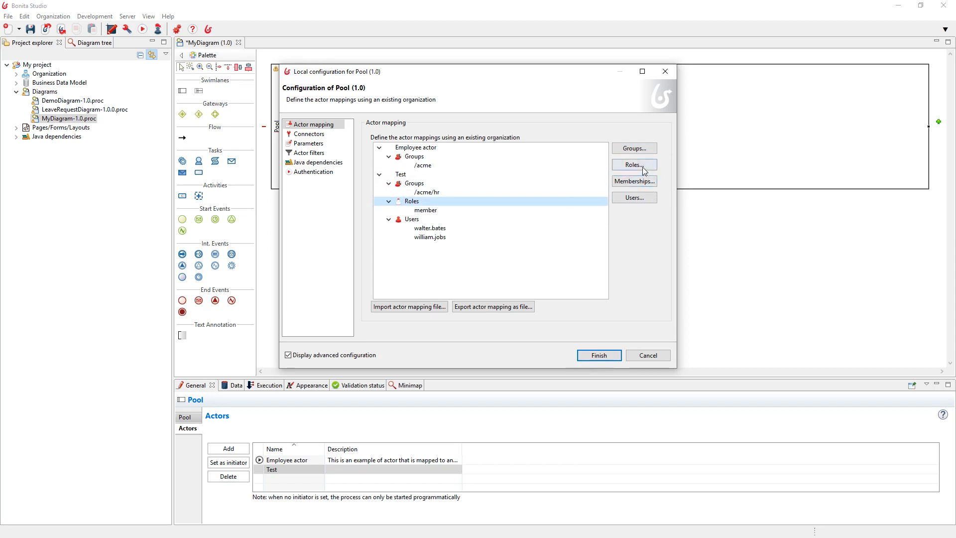
left_click(635, 165)
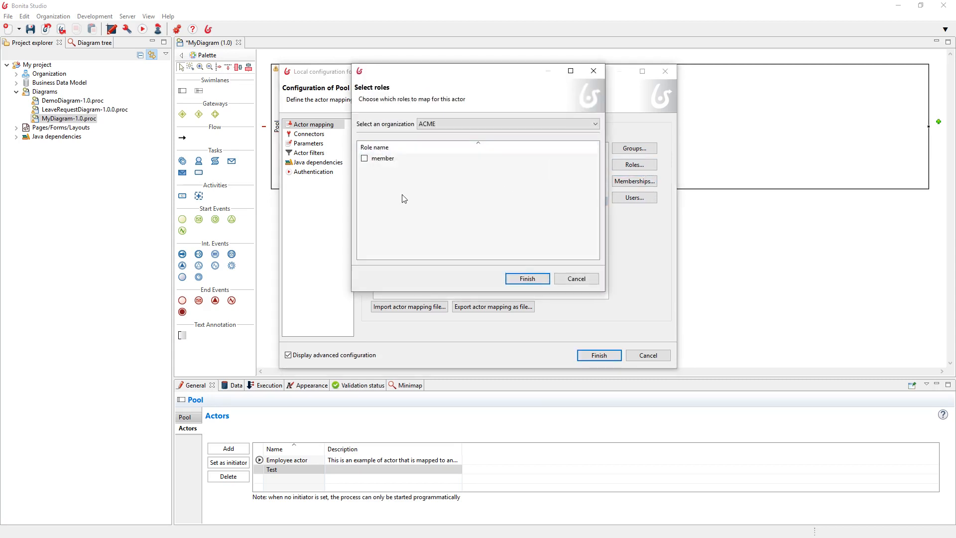
left_click(528, 278)
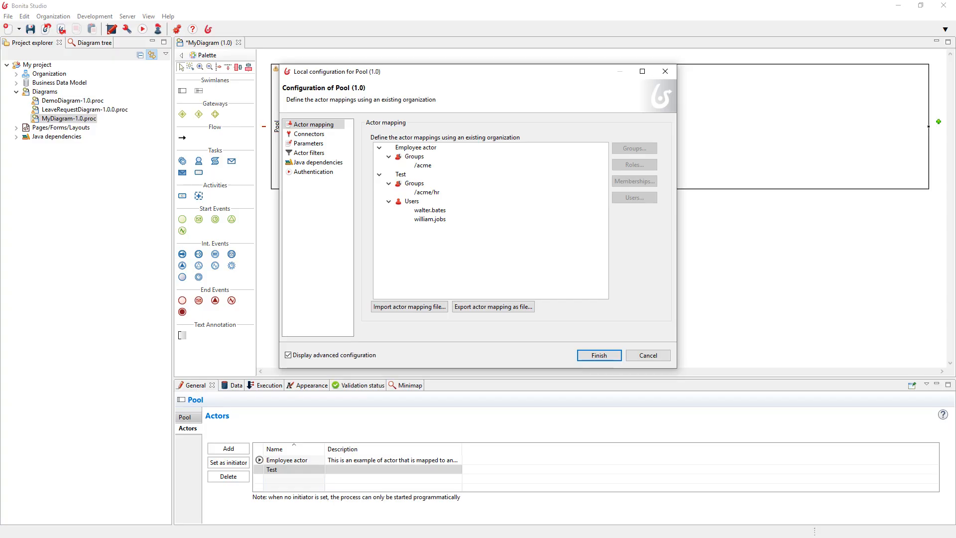
left_click(599, 356)
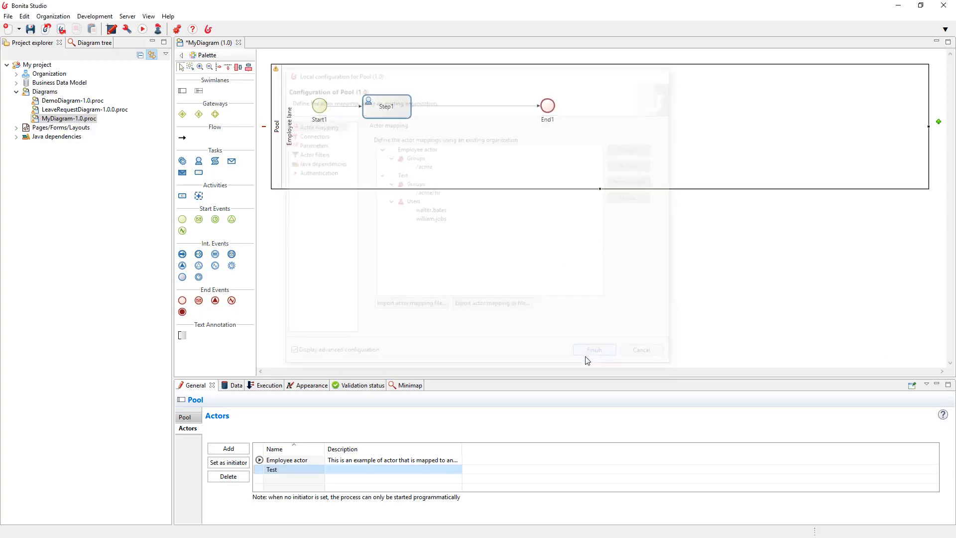
- Check the Employee lane's actor, and make Step1 use its own actor, Test, instead of the lane's
left_click(305, 153)
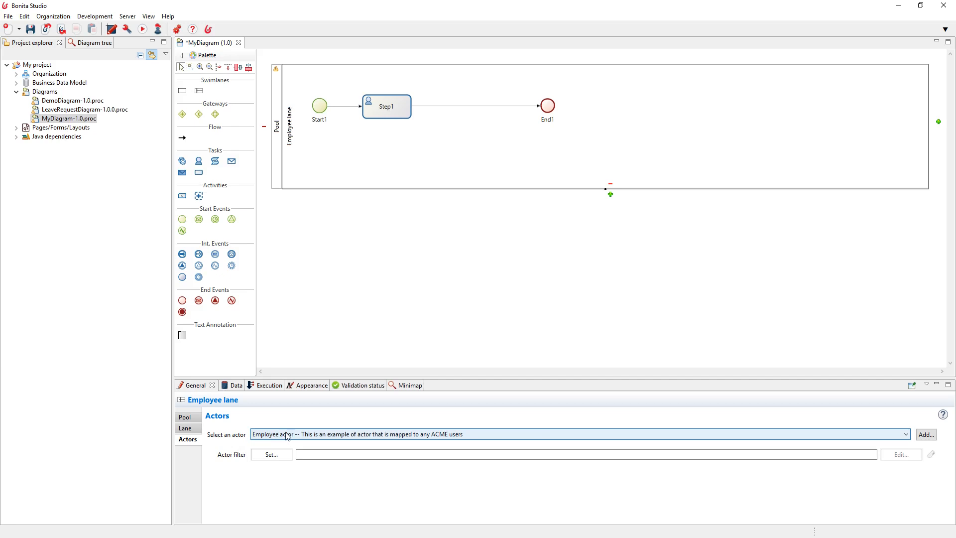
left_click(369, 110)
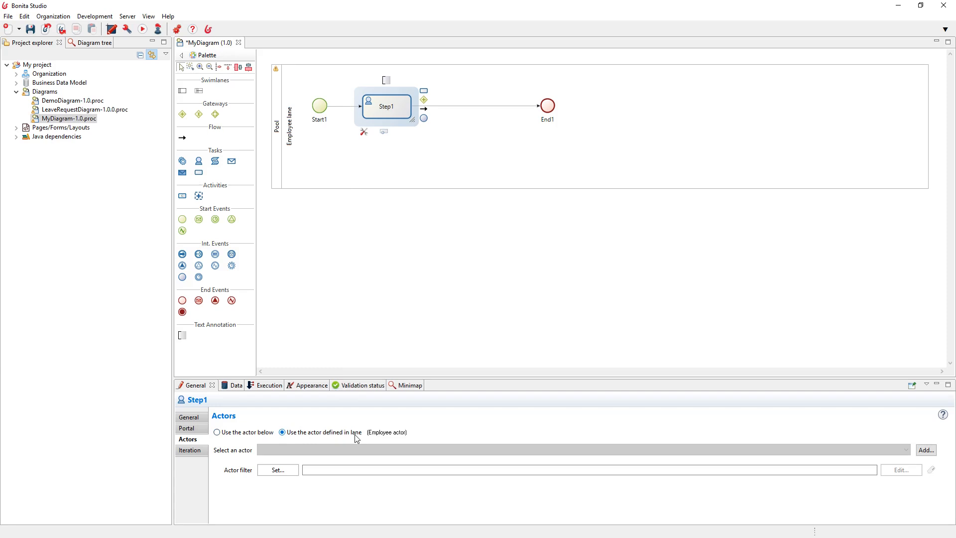
left_click(262, 434)
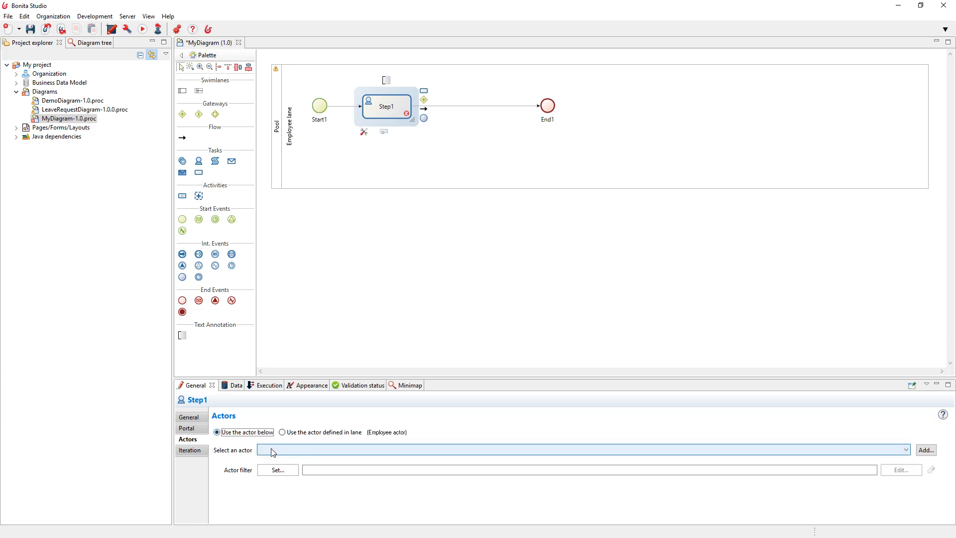
left_click(274, 451)
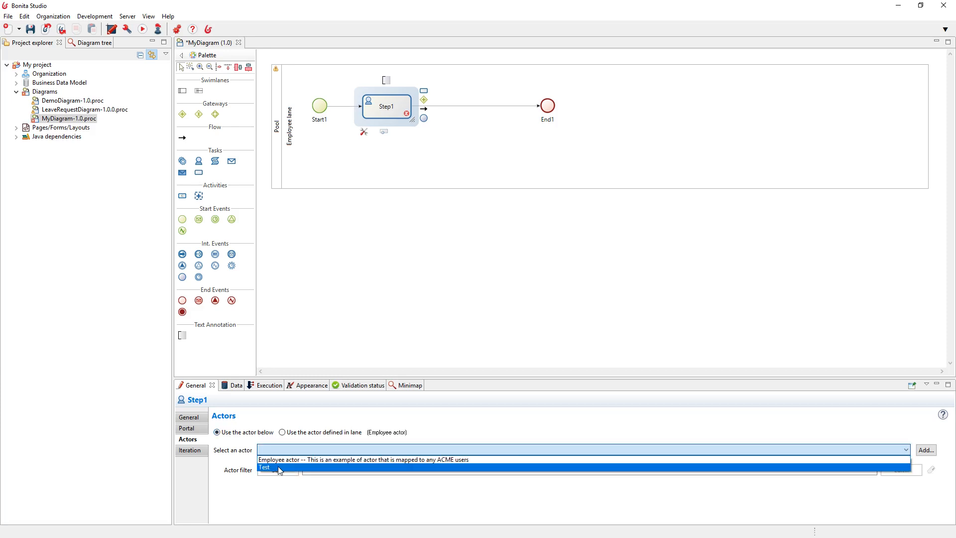
left_click(280, 468)
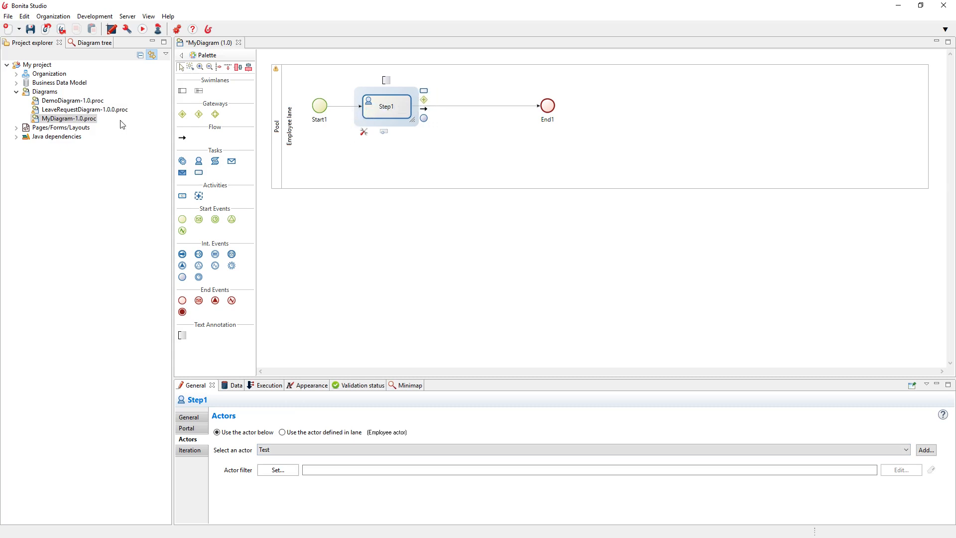
- Insert a human task between Step1 and End1 in the Employee lane, and move End1 farther along to make room
left_click(199, 161)
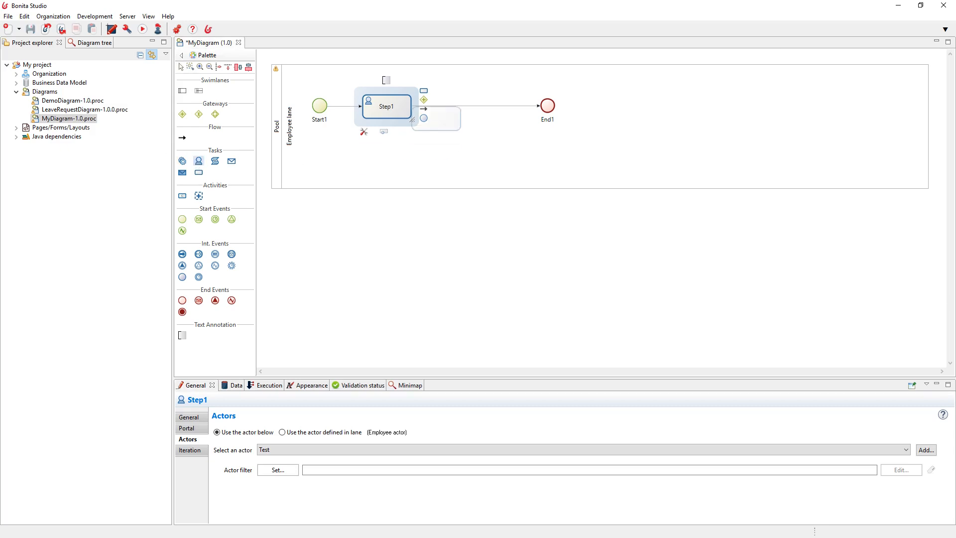
left_click(468, 106)
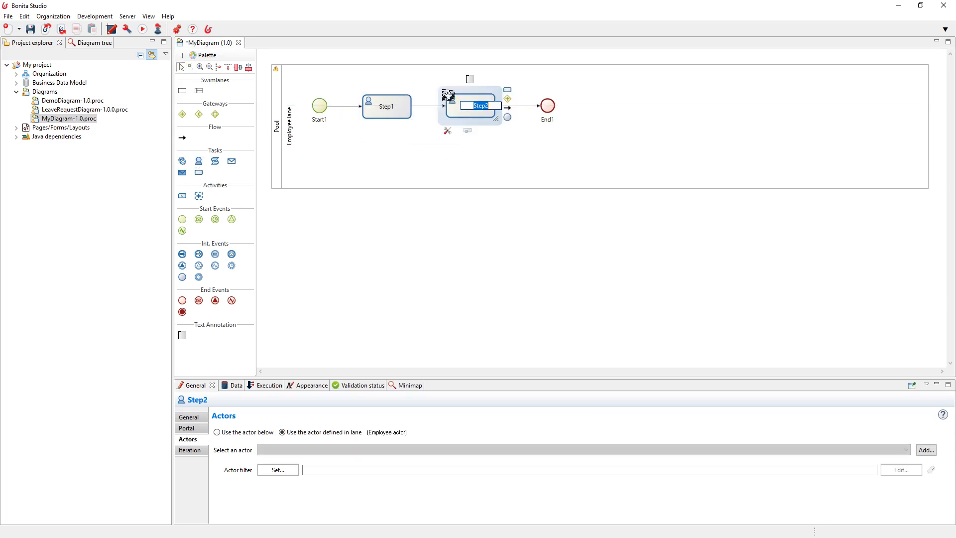
left_click_drag(548, 105, 605, 106)
left_click(449, 110)
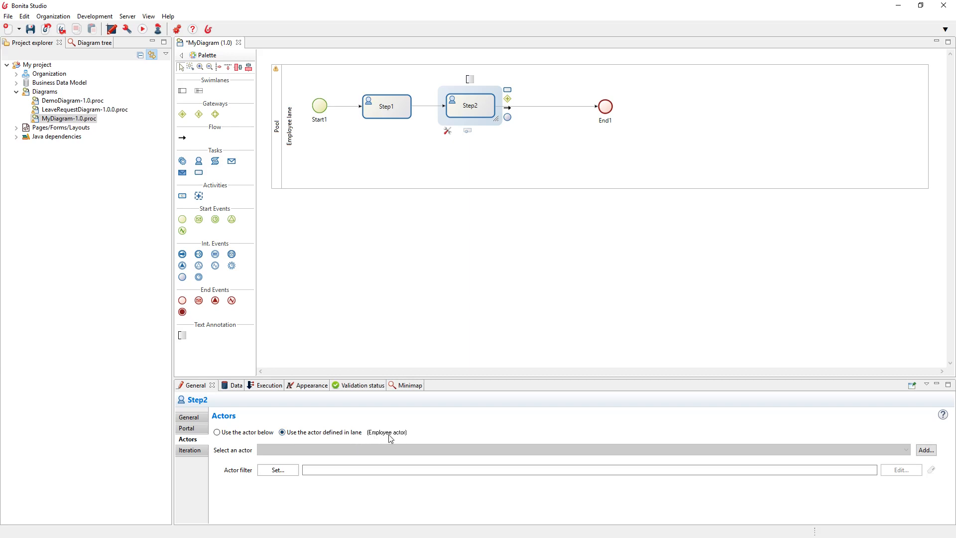
left_click(384, 102)
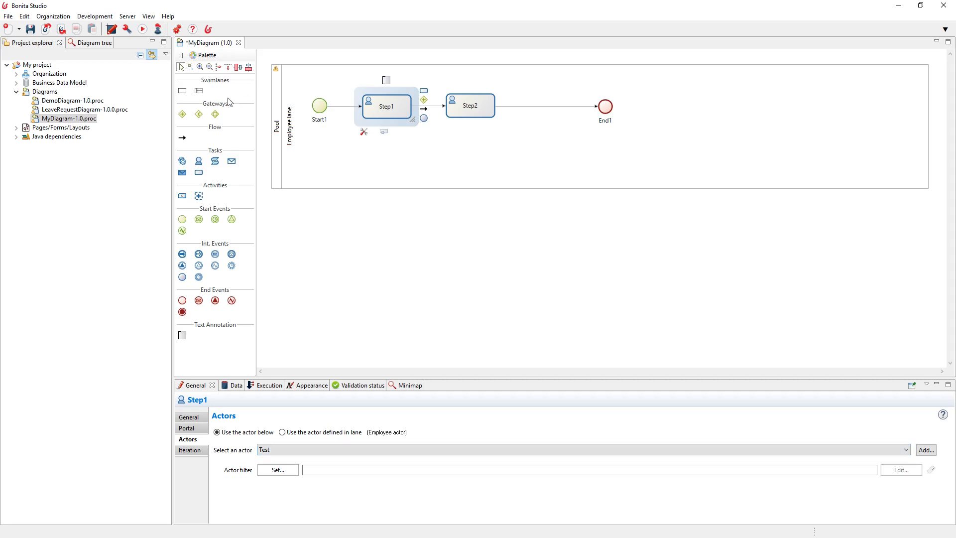
- Add a second lane to the pool beneath the Employee lane and assign the Test actor to it
left_click_drag(200, 91, 350, 187)
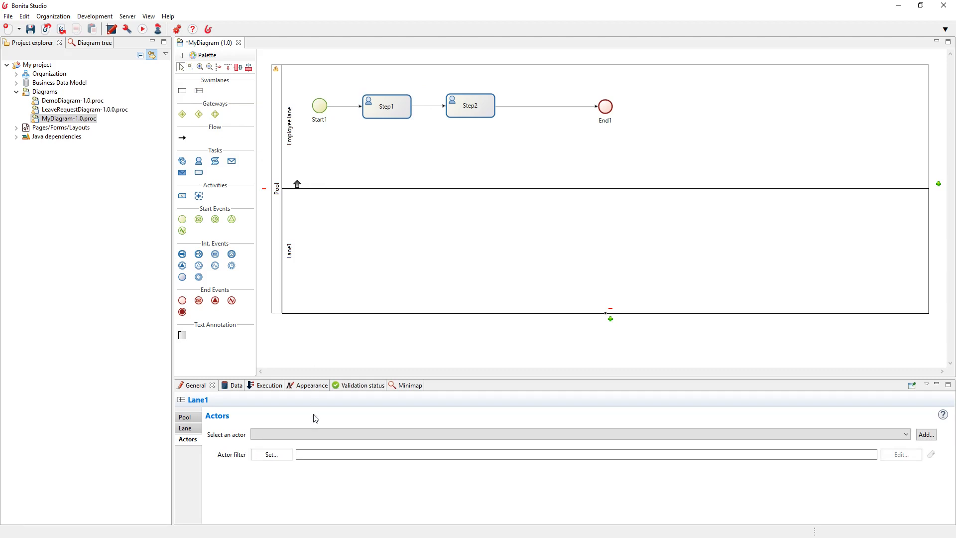
left_click(315, 435)
left_click(299, 452)
- Set Step1 to use the actor defined in its lane, and move it from the Employee lane into Lane1
left_click(373, 102)
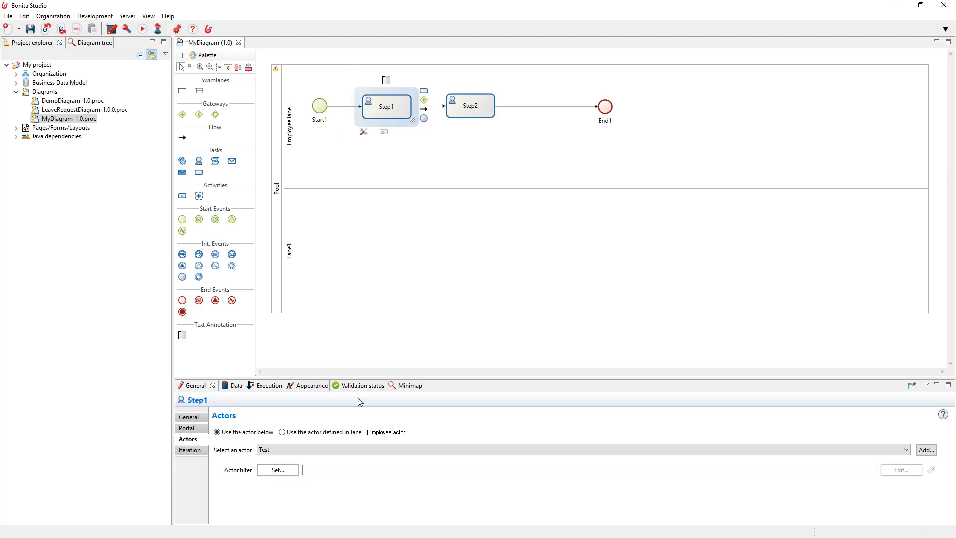
left_click(351, 433)
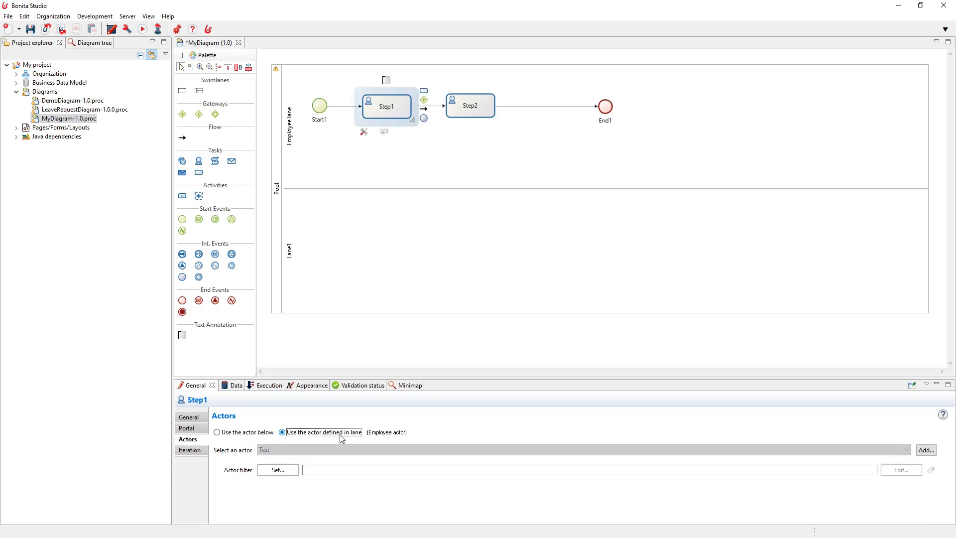
left_click(373, 110)
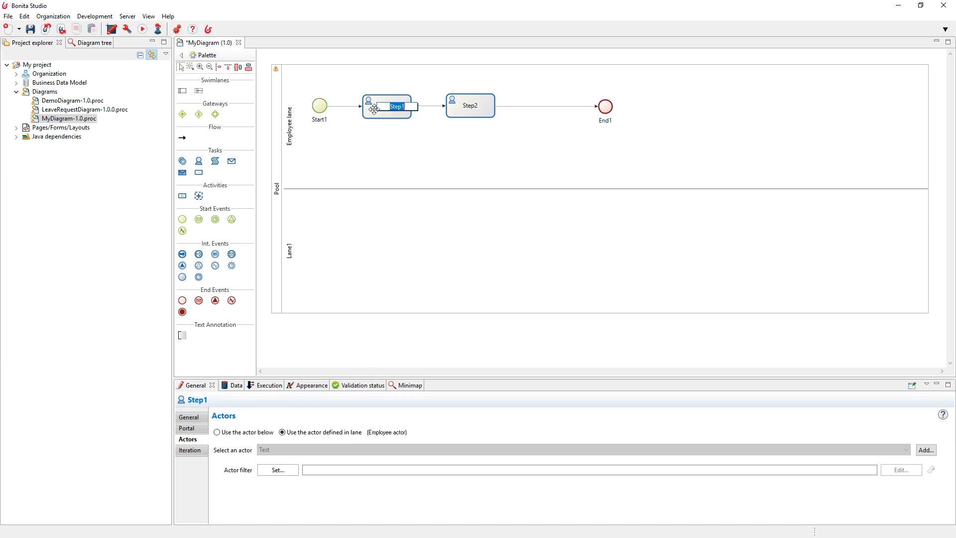
left_click_drag(373, 112, 367, 252)
left_click(371, 255)
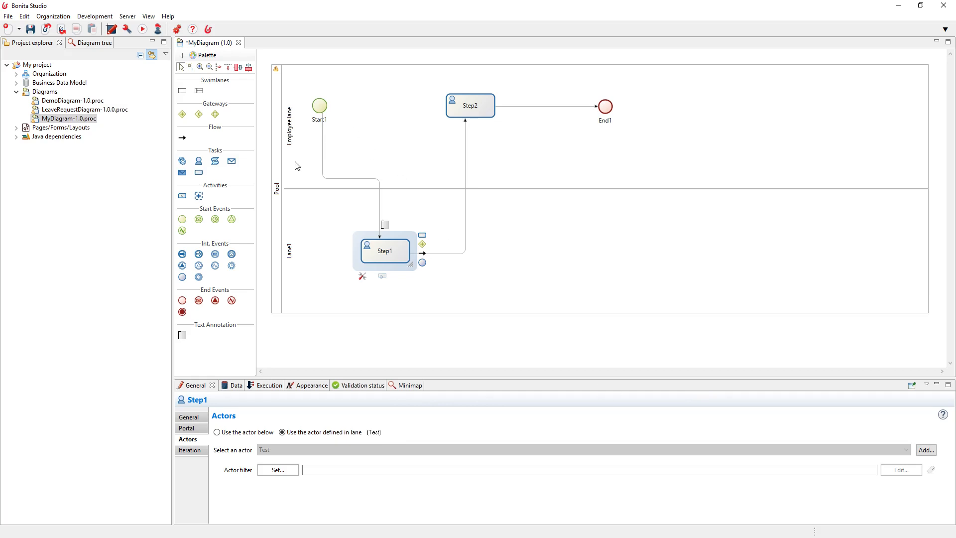
- Review the Pool's actor mapping without changing it, and check which actors Step1 and Lane1 use
left_click(278, 174)
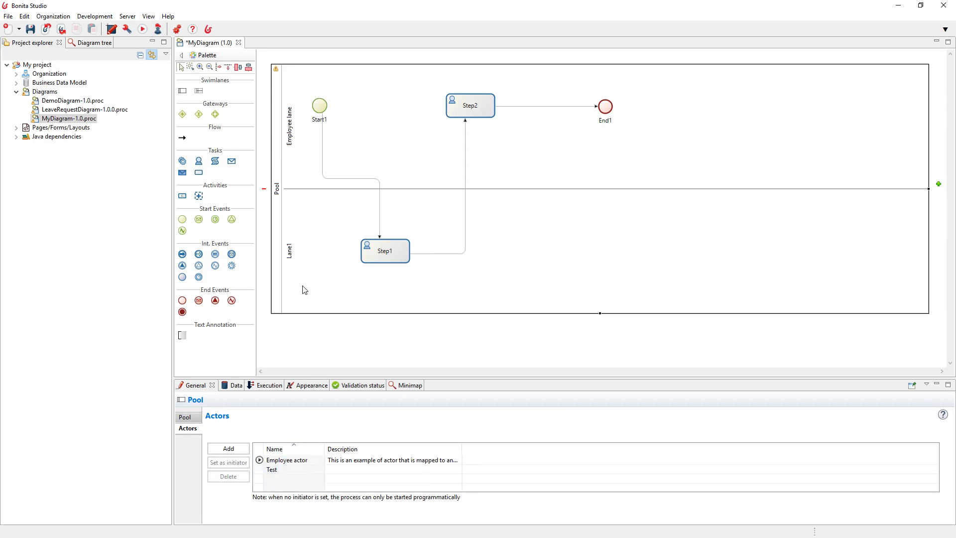
left_click(127, 29)
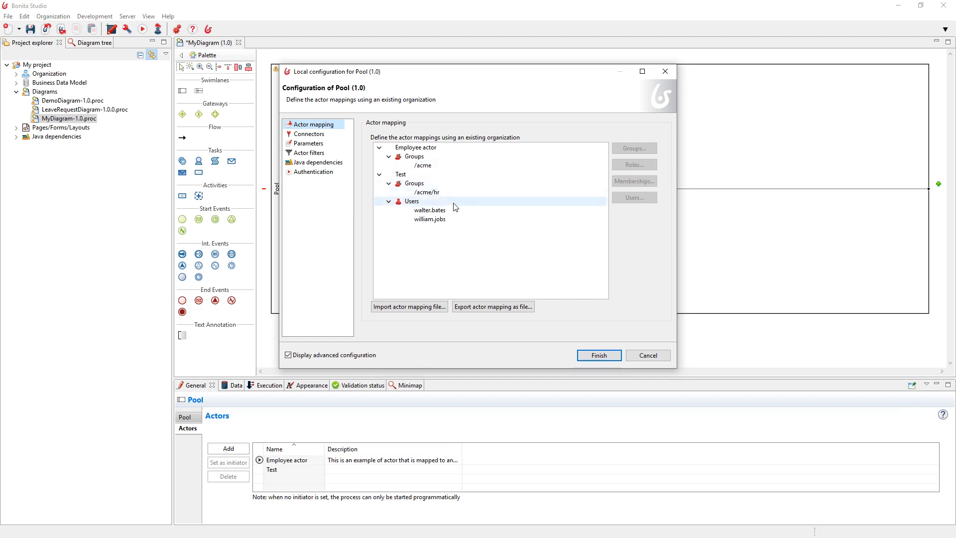
left_click(639, 355)
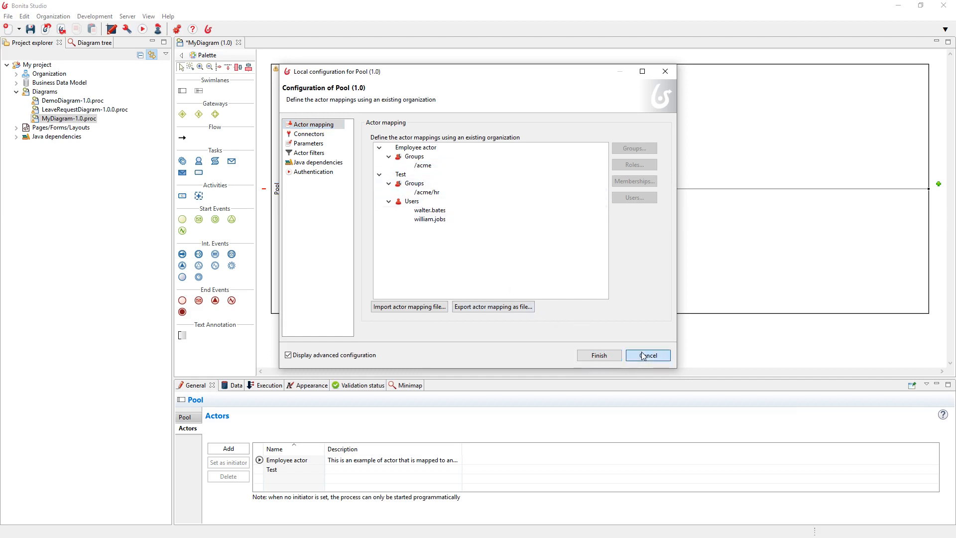
left_click(380, 246)
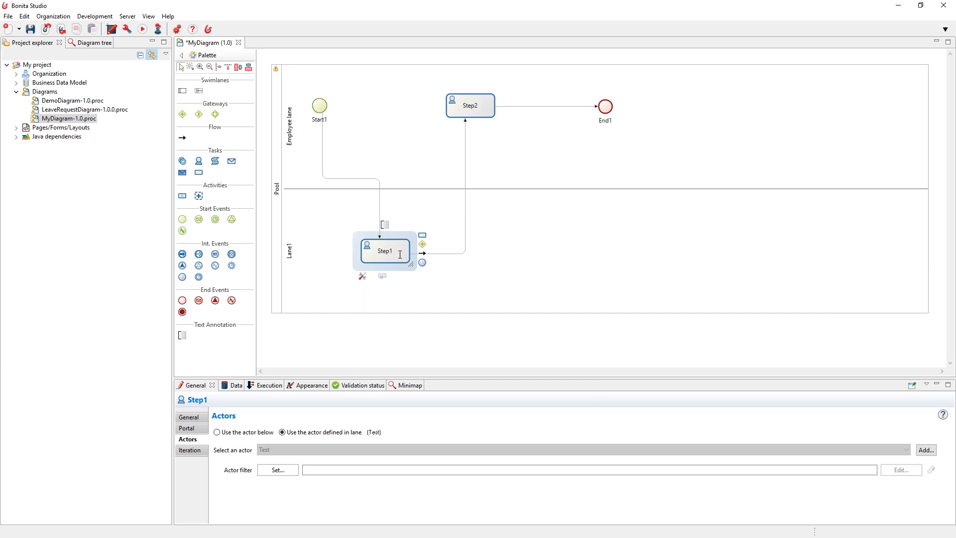
left_click(346, 312)
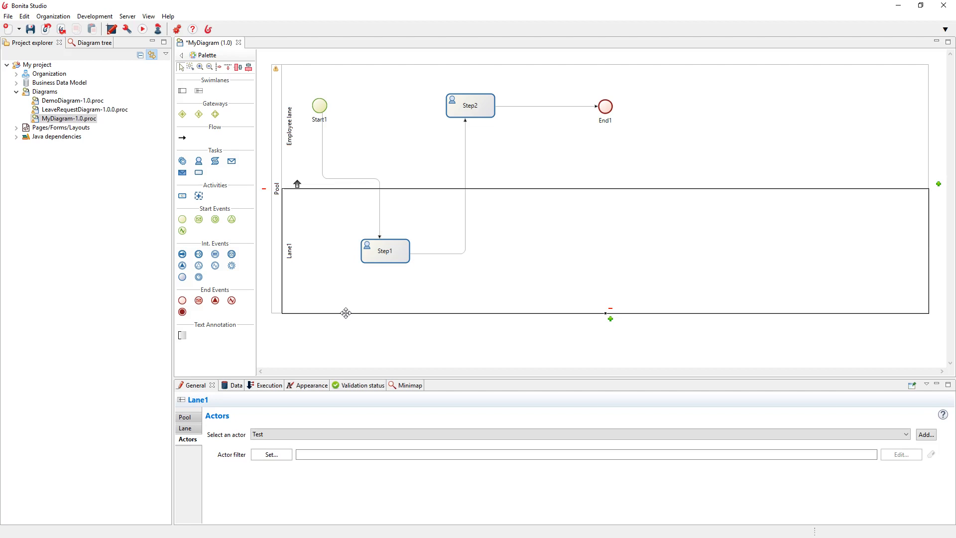